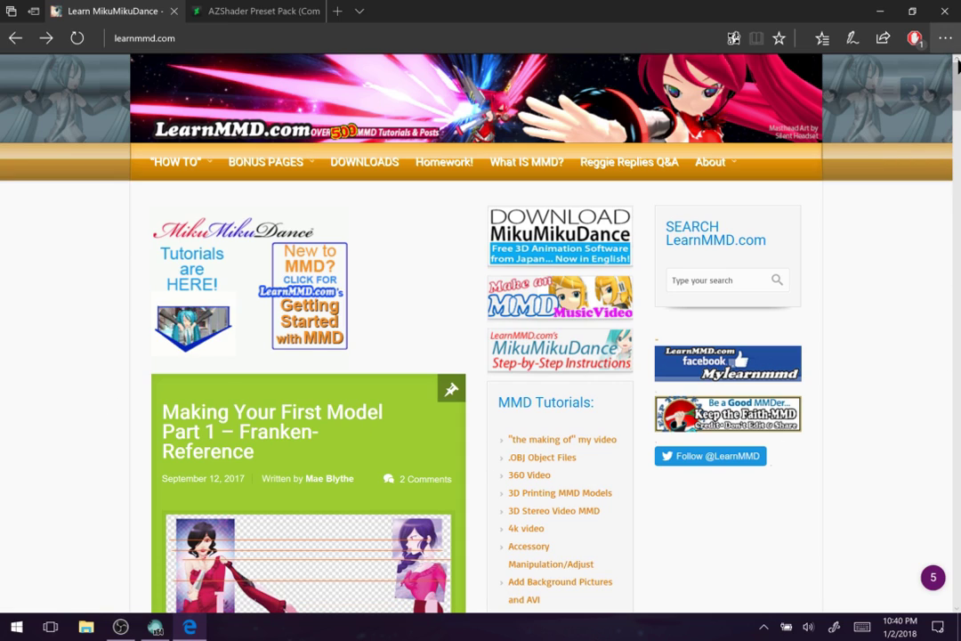
Step: Scroll the LearnMMD home page, then go to the site's Downloads page
left_click_drag(958, 92, 958, 67)
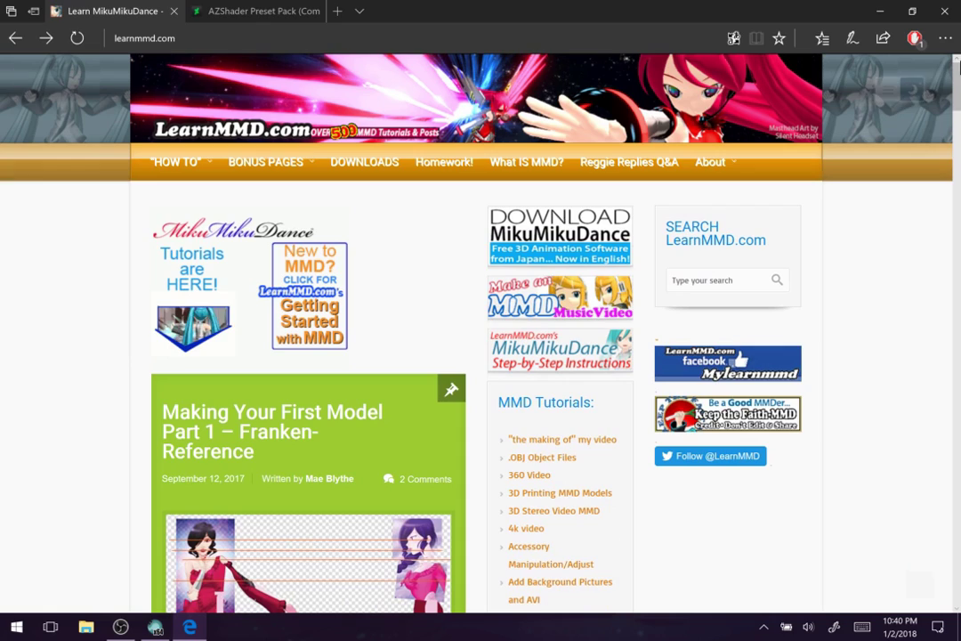
left_click(372, 172)
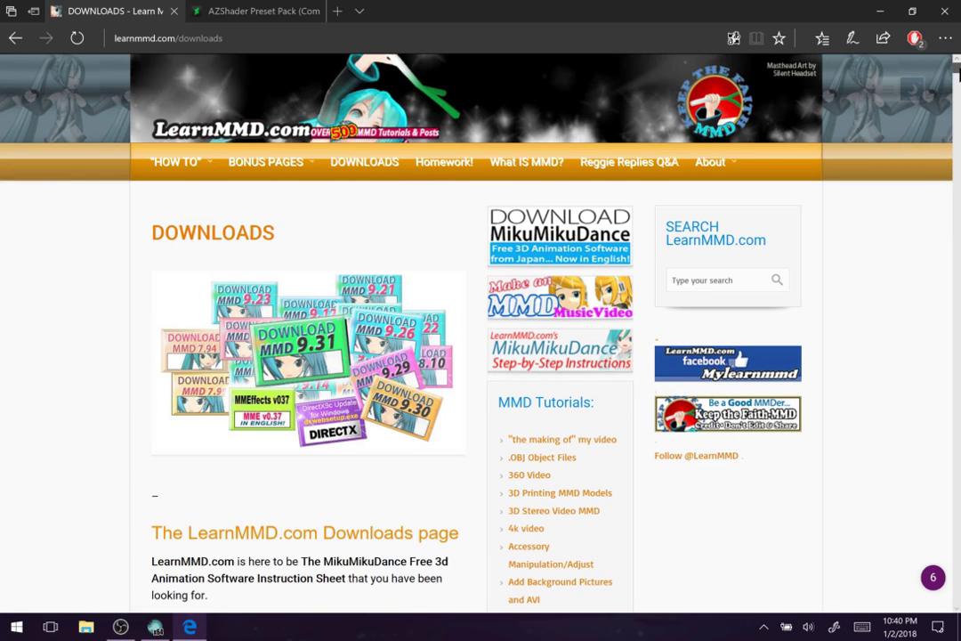
Step: Scroll the Downloads page to the 'Get MikuMikuMoving from the Moggproject homepage' section
scroll(946, 163, "down", 8)
scroll(481, 334, "down", 15)
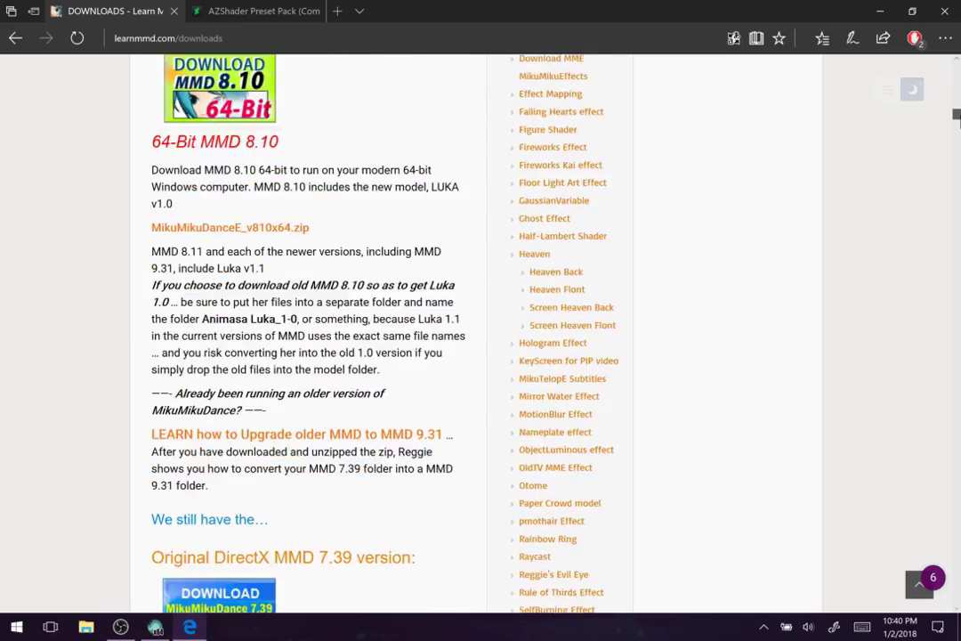
scroll(481, 334, "down", 15)
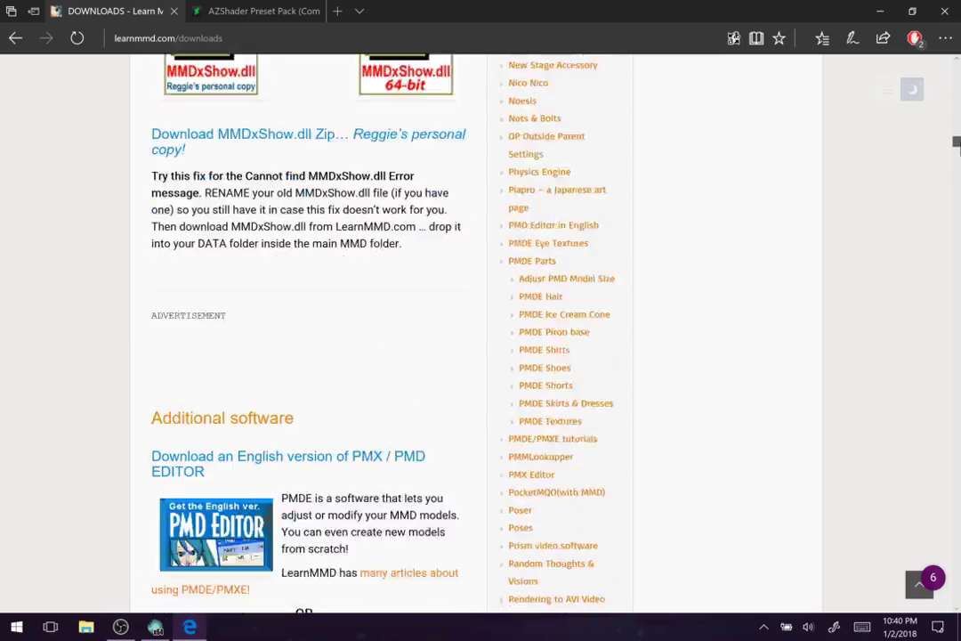
scroll(207, 339, "down", 10)
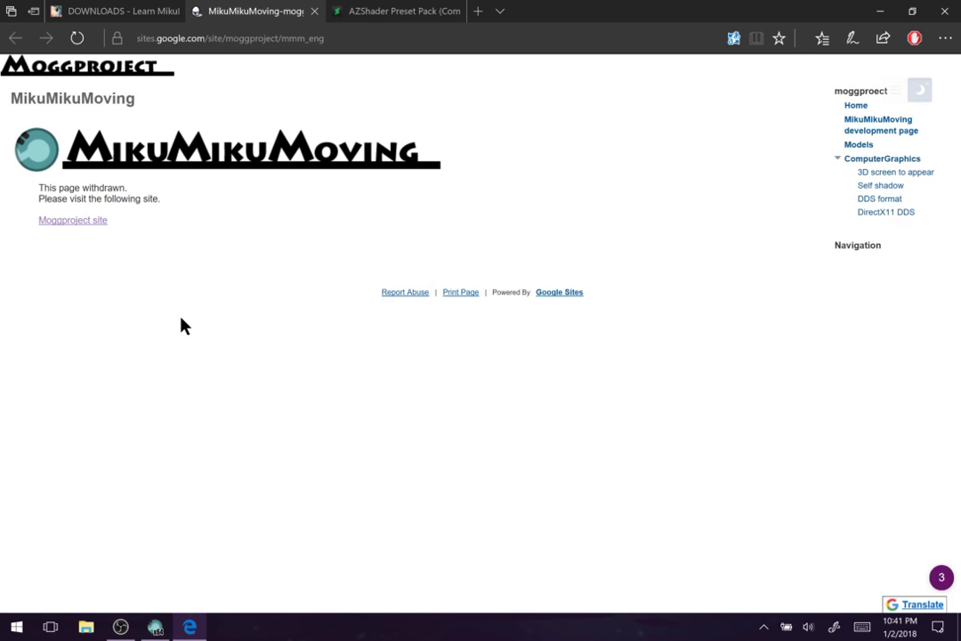
Step: Follow the 'Moggproject site' link to the English MikuMikuMoving site
left_click(87, 223)
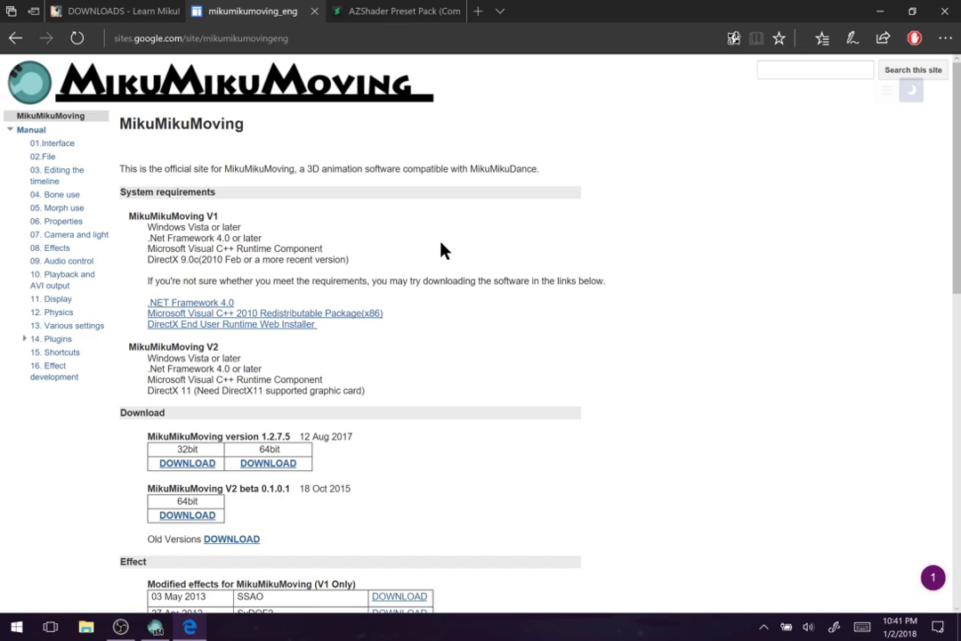
left_click(69, 198)
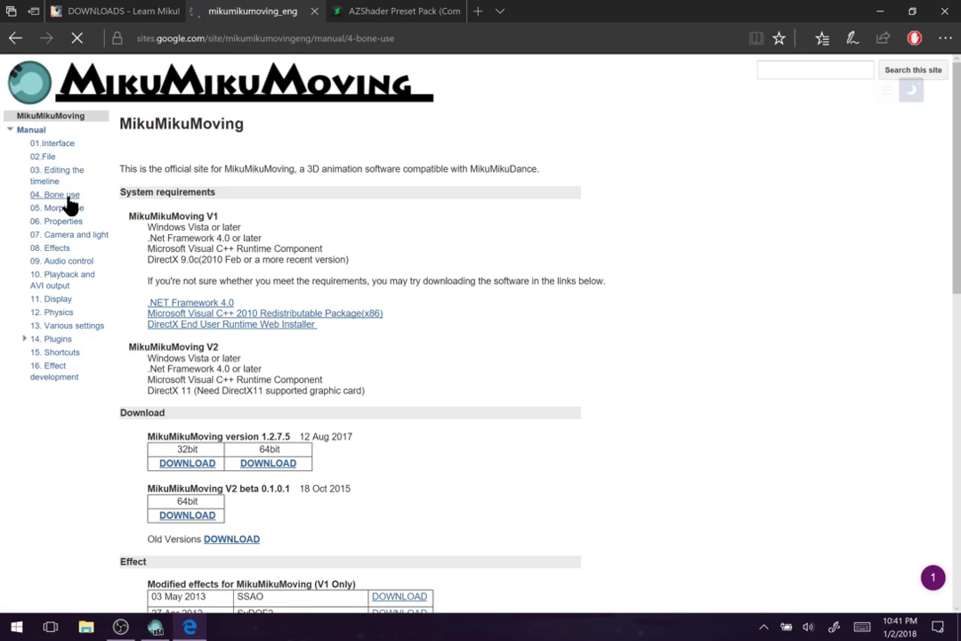
scroll(628, 410, "down", 3)
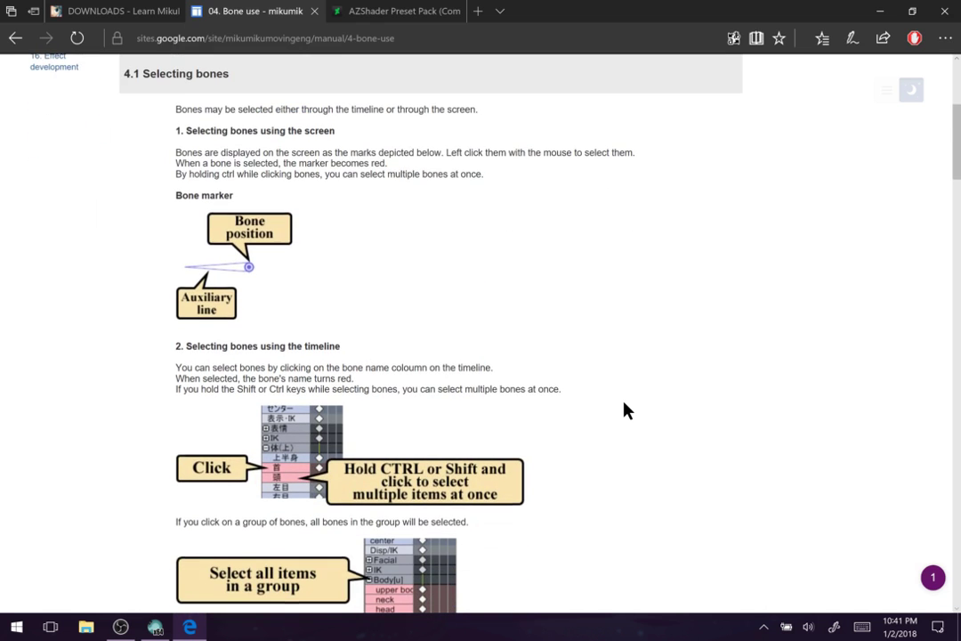
scroll(663, 257, "down", 6)
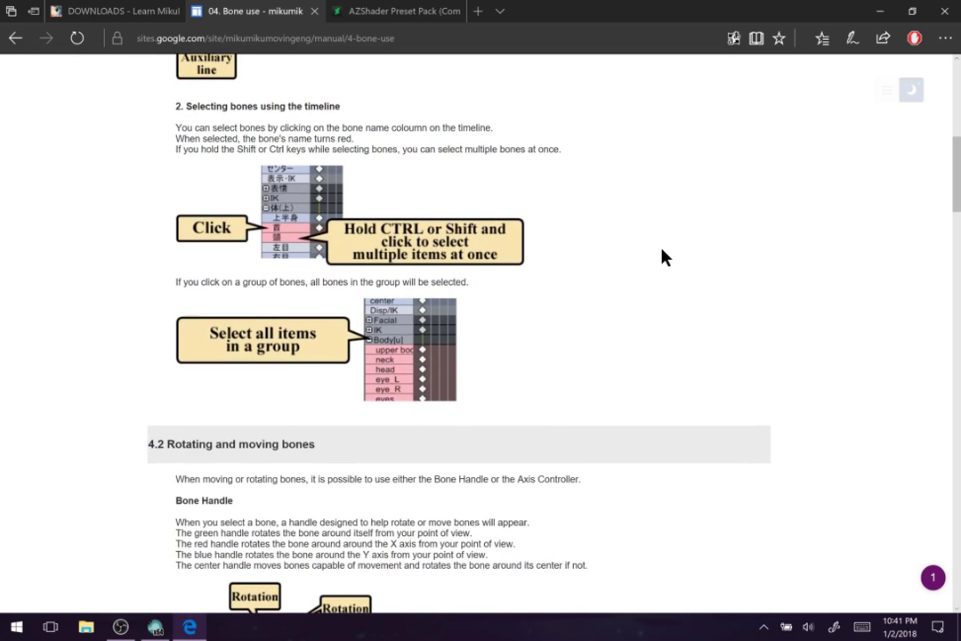
scroll(663, 257, "down", 3)
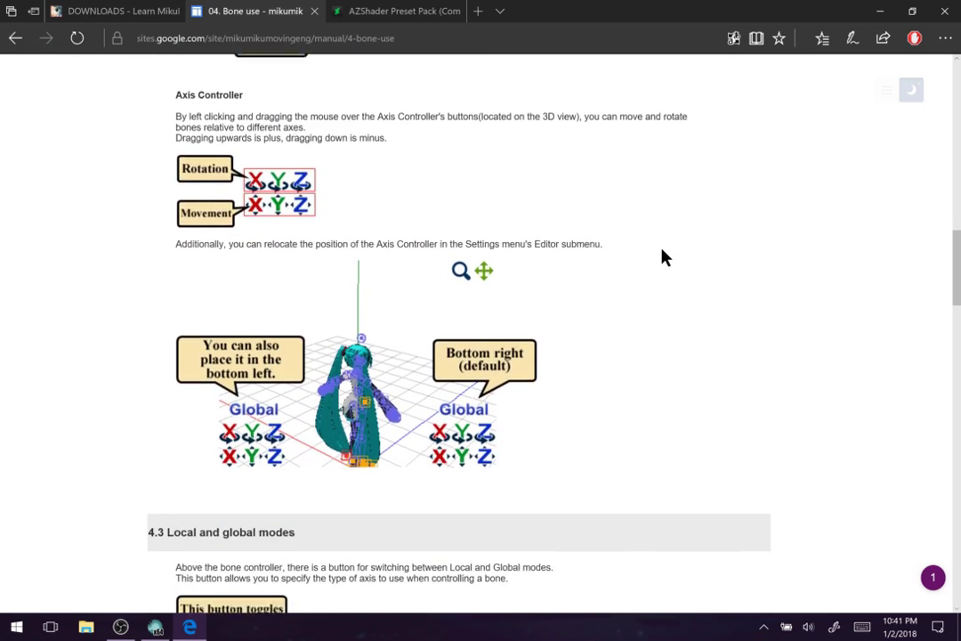
right_click(664, 257)
left_click(679, 175)
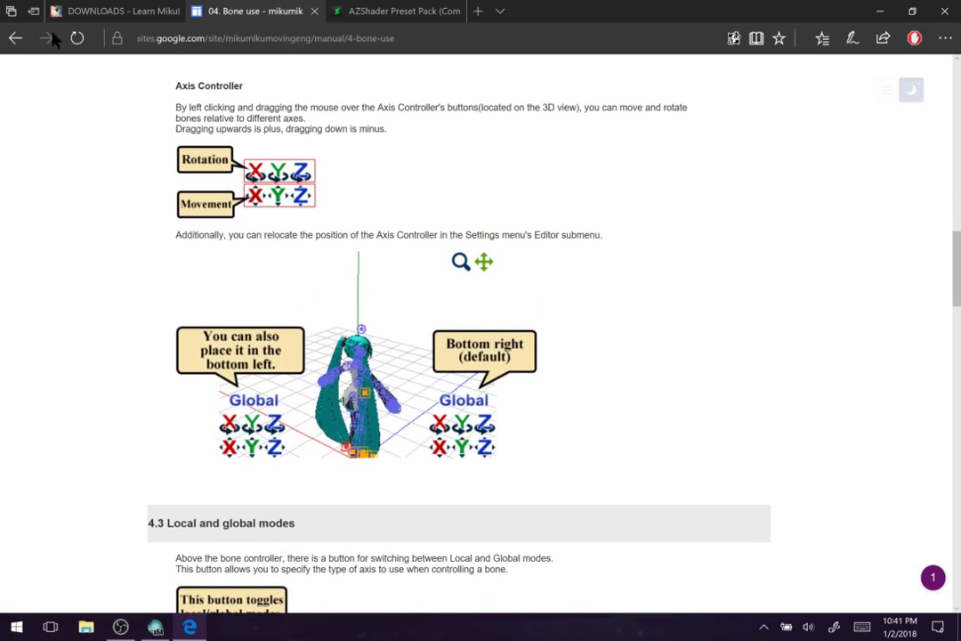
left_click(15, 40)
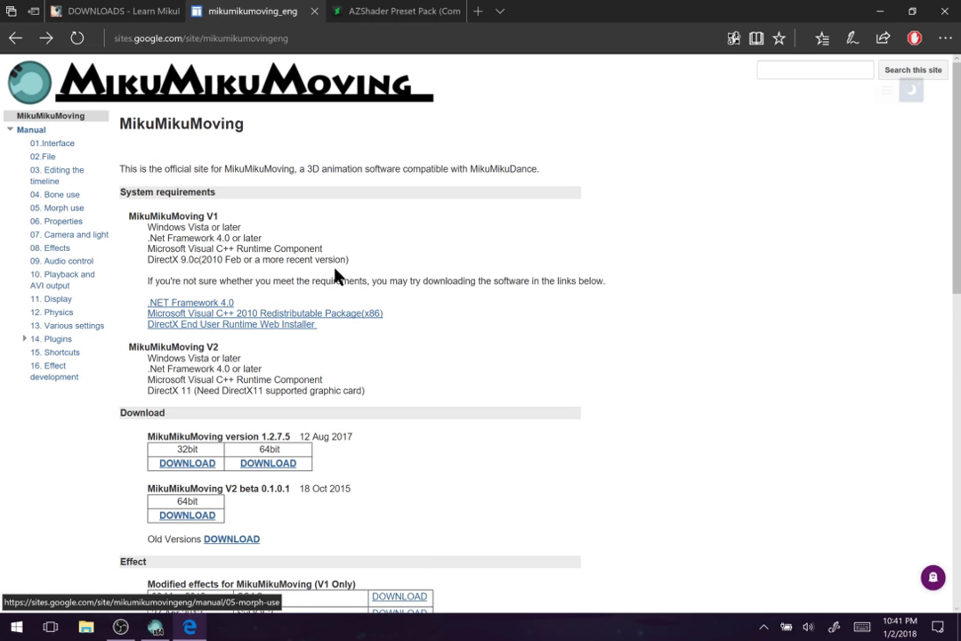
left_click_drag(157, 278, 348, 337)
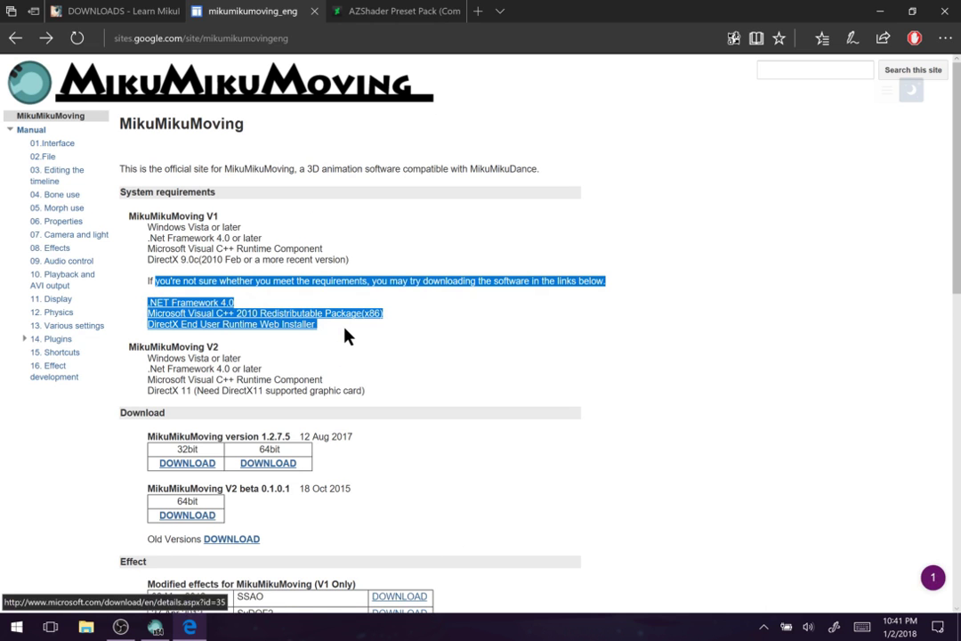
left_click(348, 336)
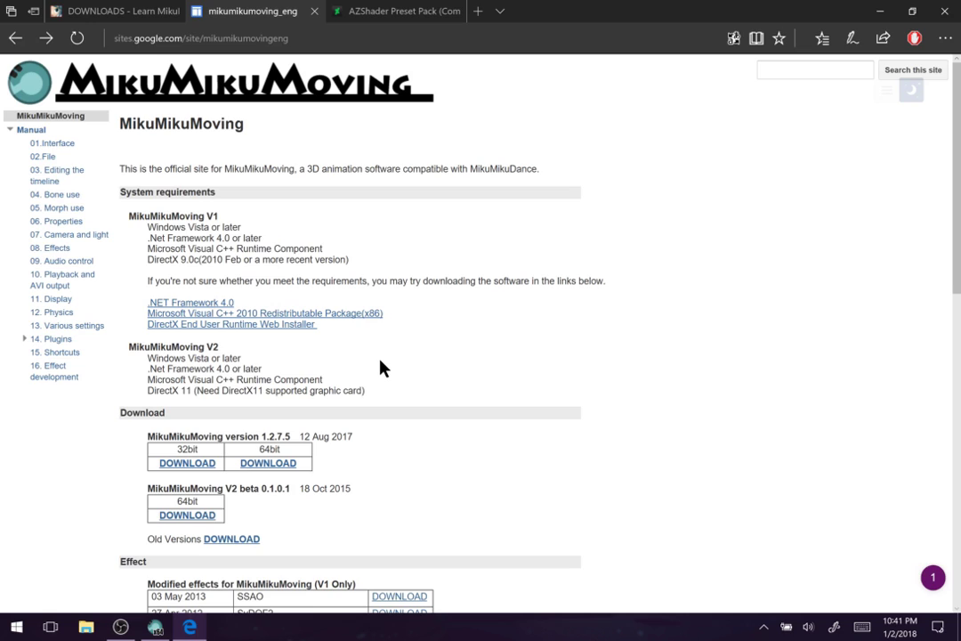
scroll(381, 368, "down", 3)
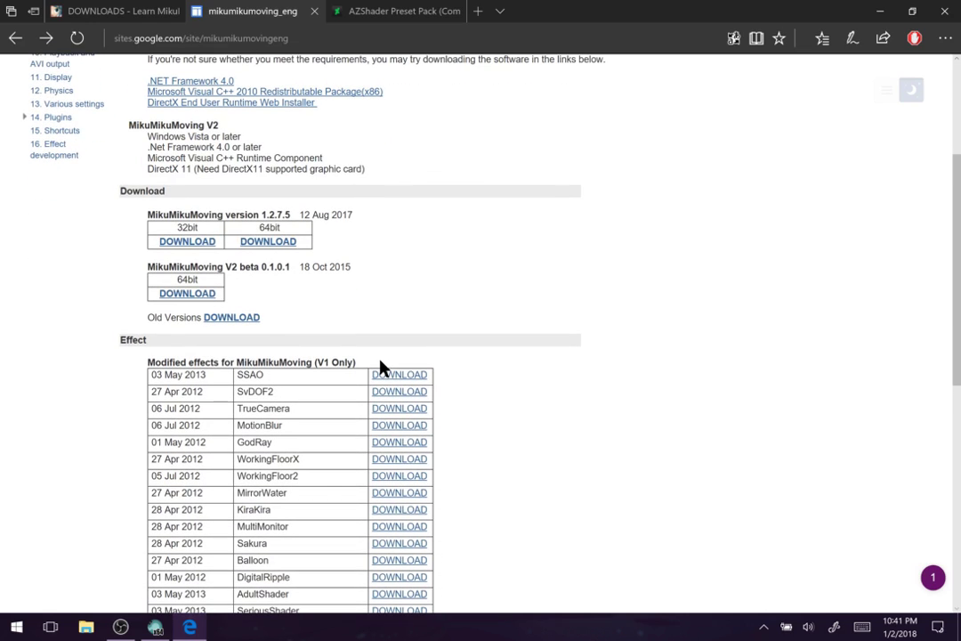
scroll(481, 375, "down", 2)
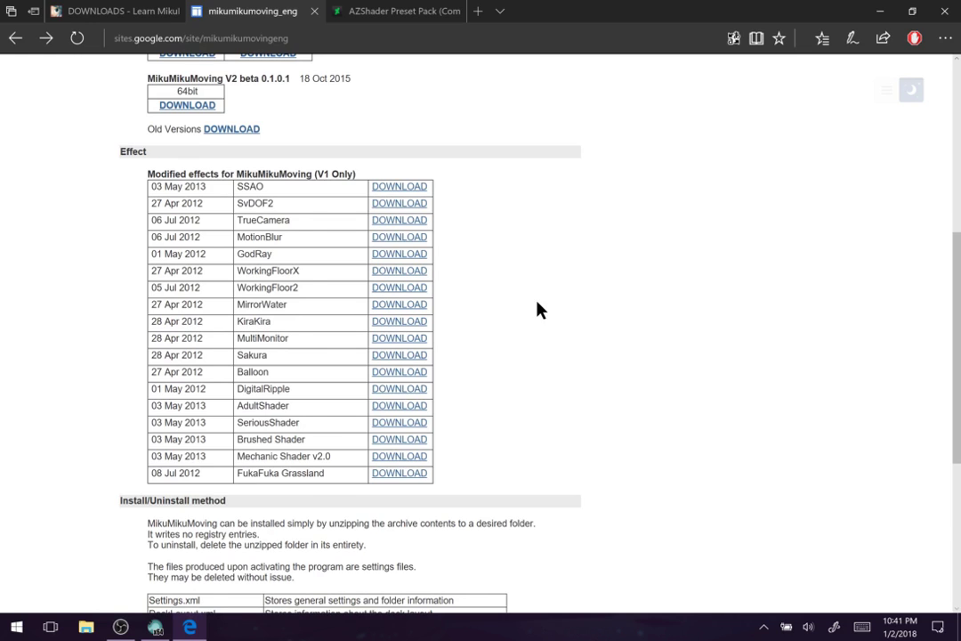
scroll(540, 309, "down", 1)
scroll(540, 309, "up", 1)
scroll(540, 309, "down", 2)
scroll(541, 309, "up", 6)
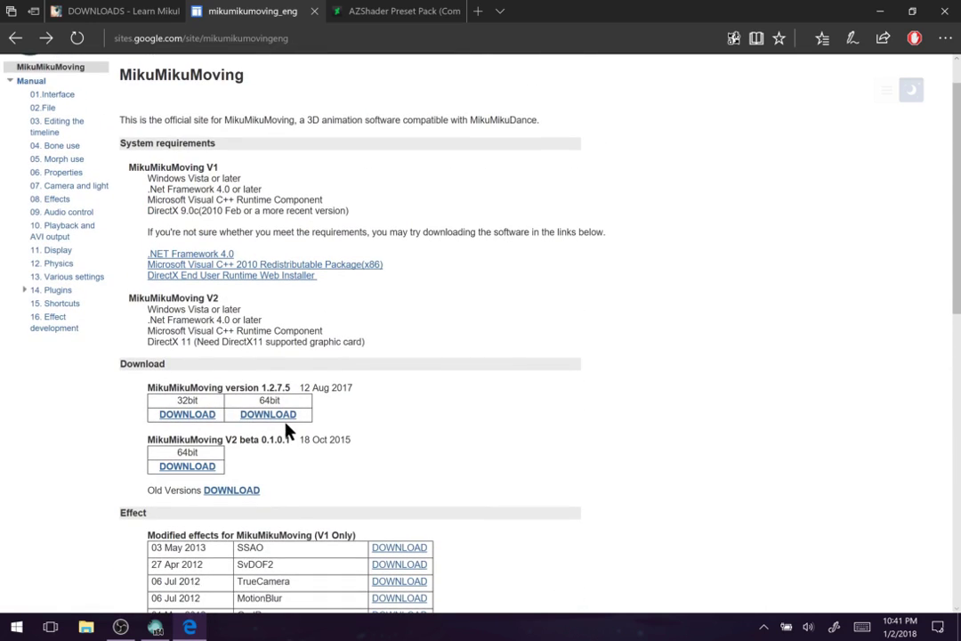
Step: Download the 64-bit MikuMikuMoving 1.2.7.5 zip and dismiss the download notice
left_click(278, 426)
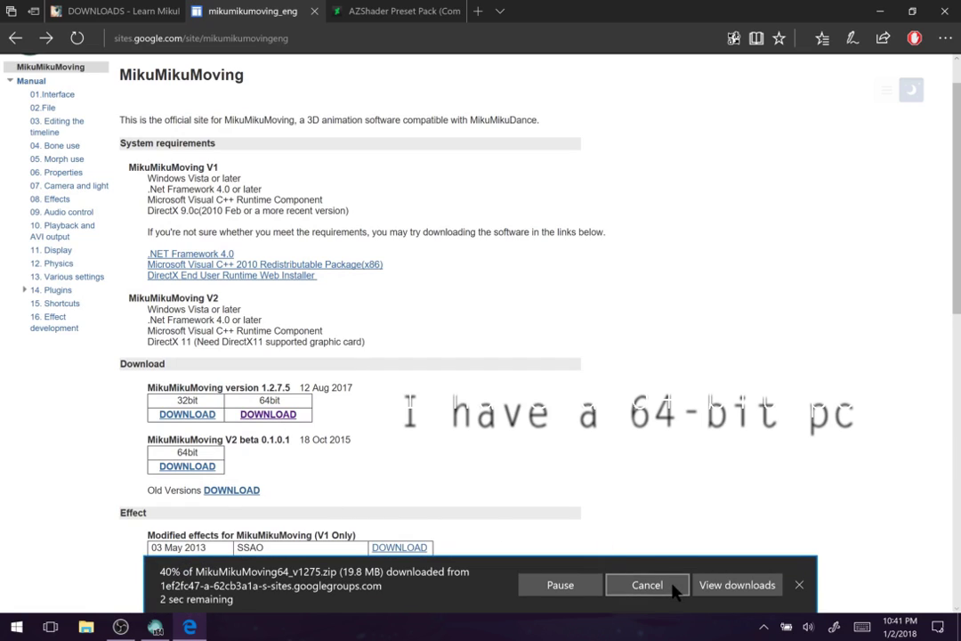
left_click(647, 585)
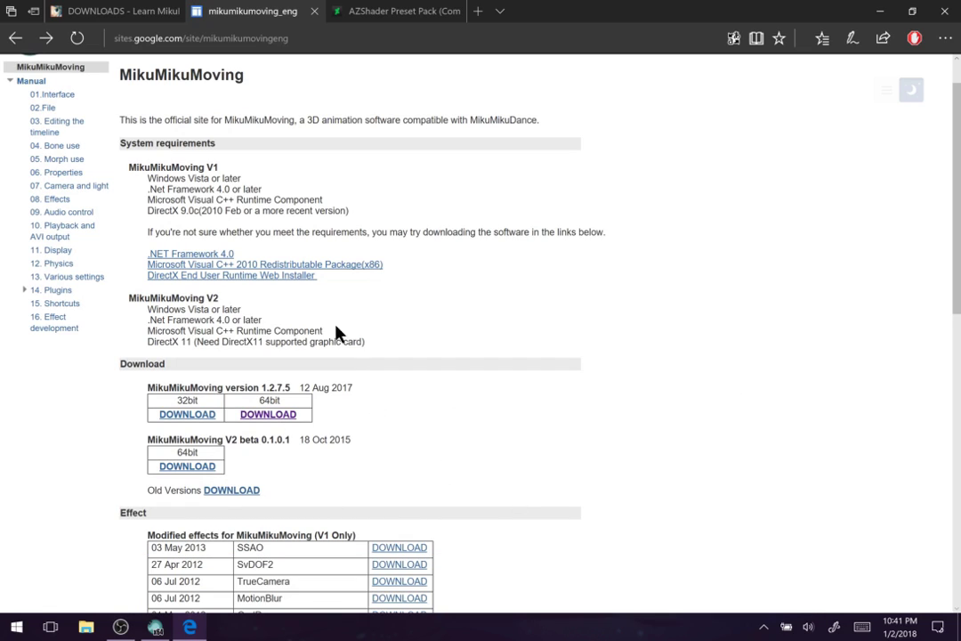
Step: Glance at the AZShader Preset Pack tab, then scroll the MikuMikuMoving page's Download and Effect tables
left_click(411, 13)
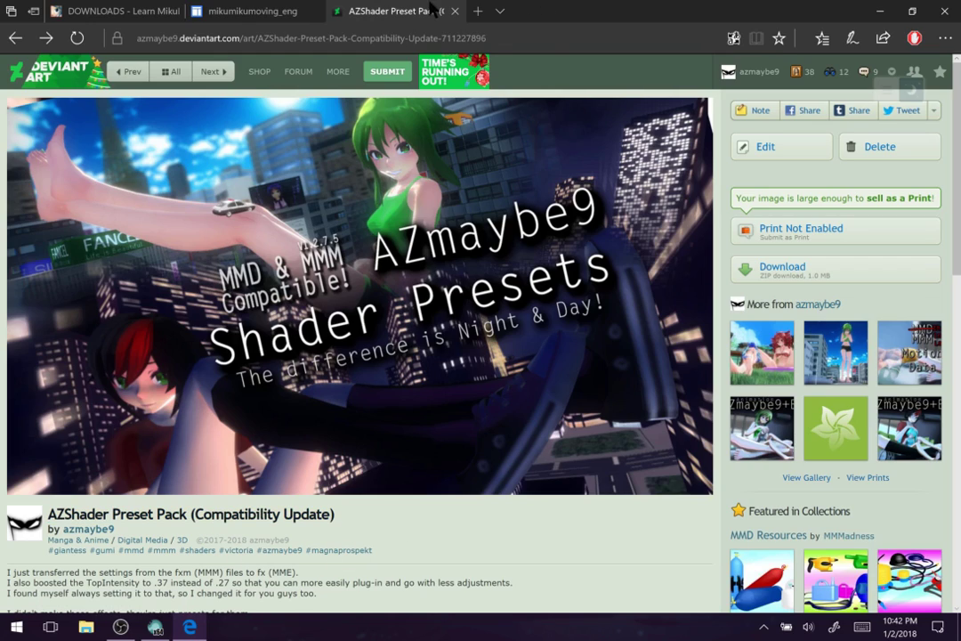
left_click(249, 11)
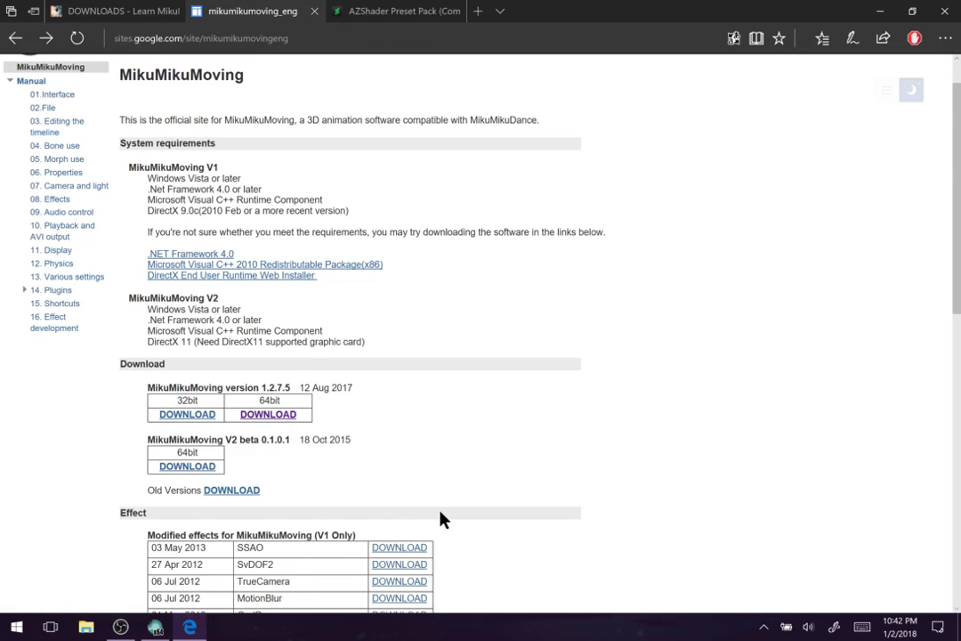
scroll(440, 517, "down", 3)
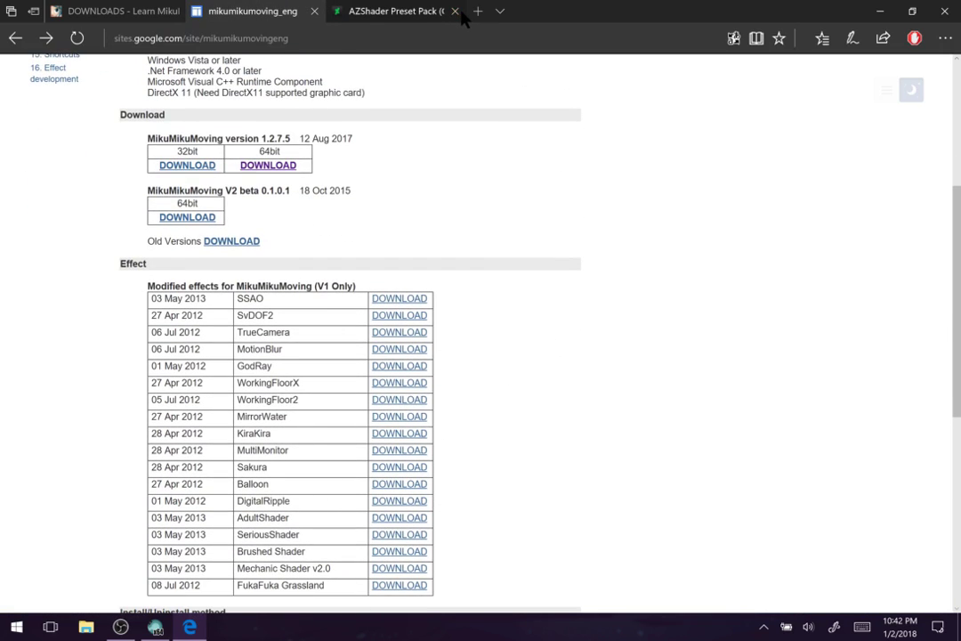
mouse_move(453, 25)
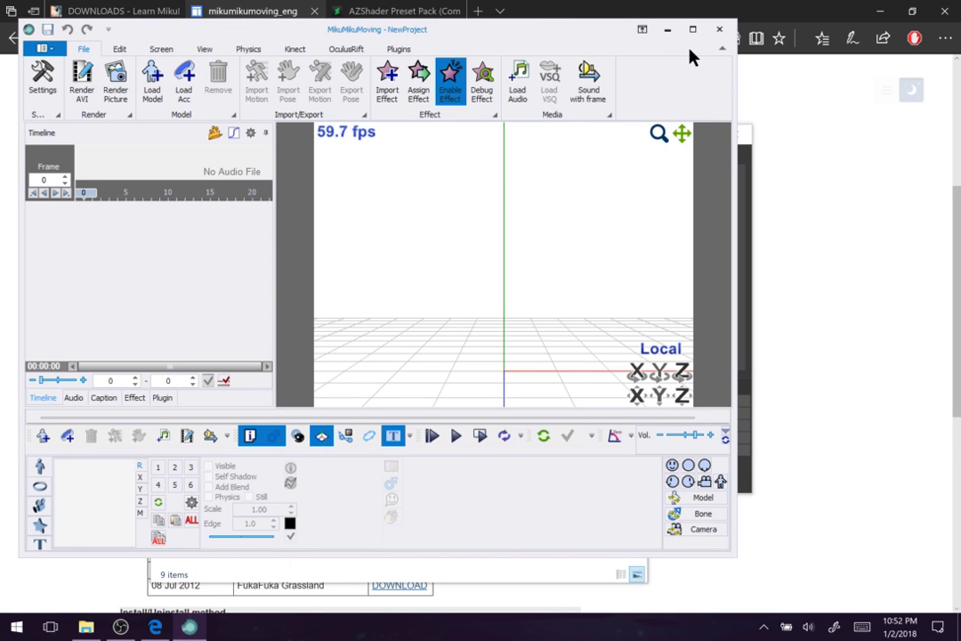
Step: Maximize the MikuMikuMoving window and close the MikuMikuMoving64_v1275 install folder
left_click(696, 30)
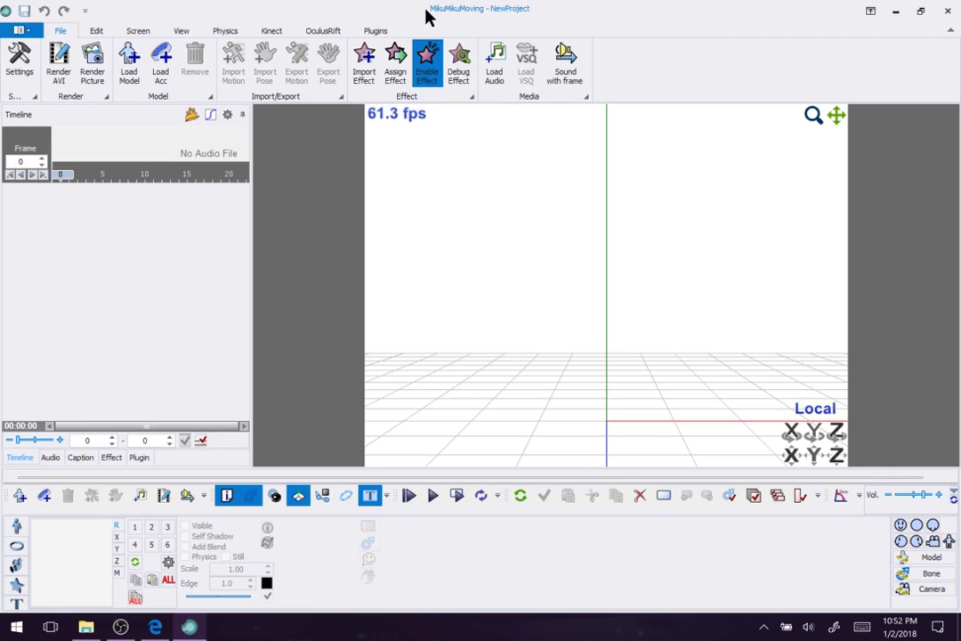
left_click(86, 627)
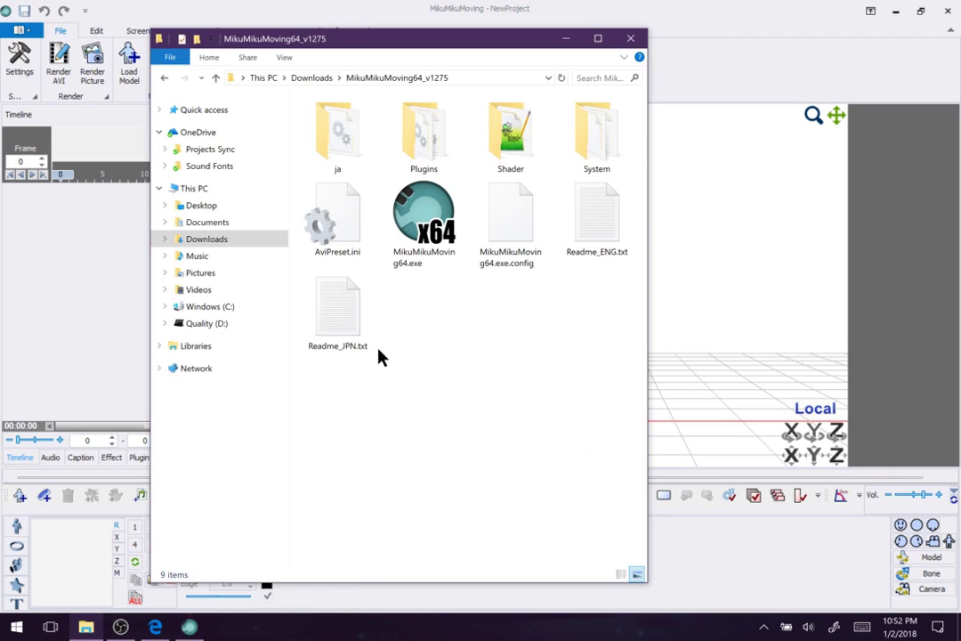
left_click(631, 40)
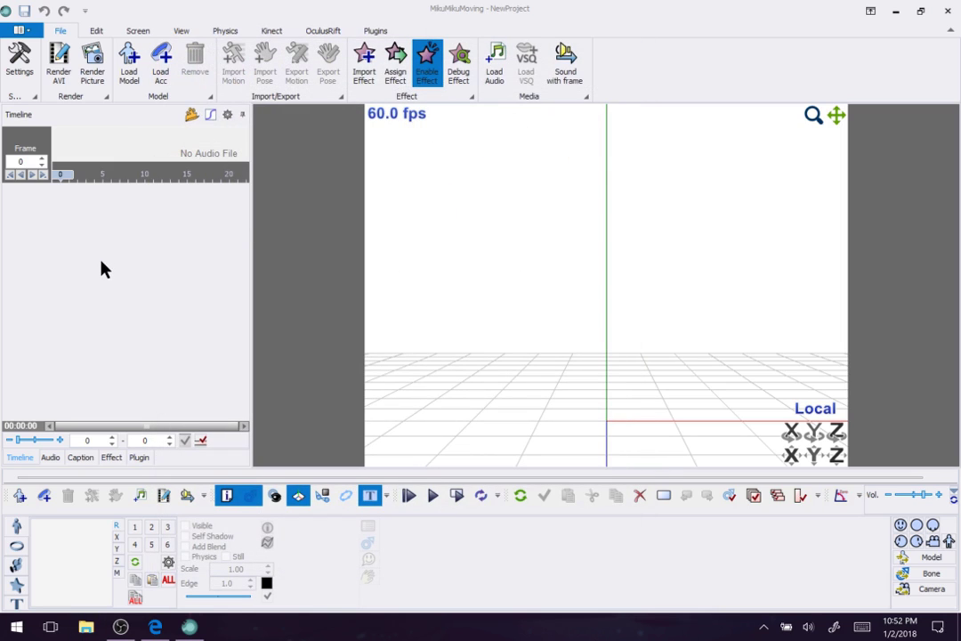
Step: Choose the Visual Studio 2013 Dark Skin in the Settings dialog's Editor tab
left_click(27, 59)
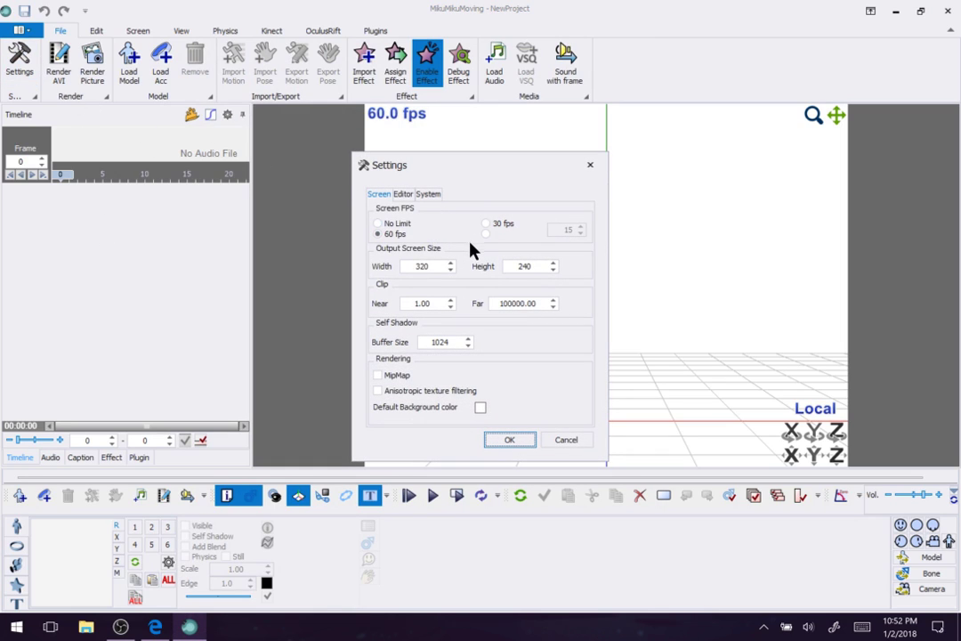
left_click(405, 197)
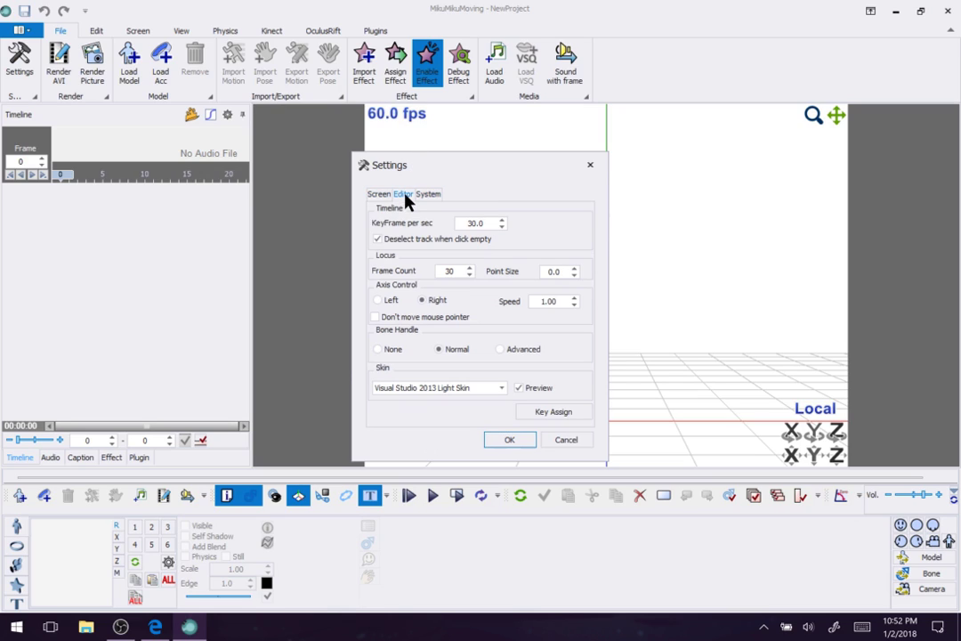
left_click(501, 388)
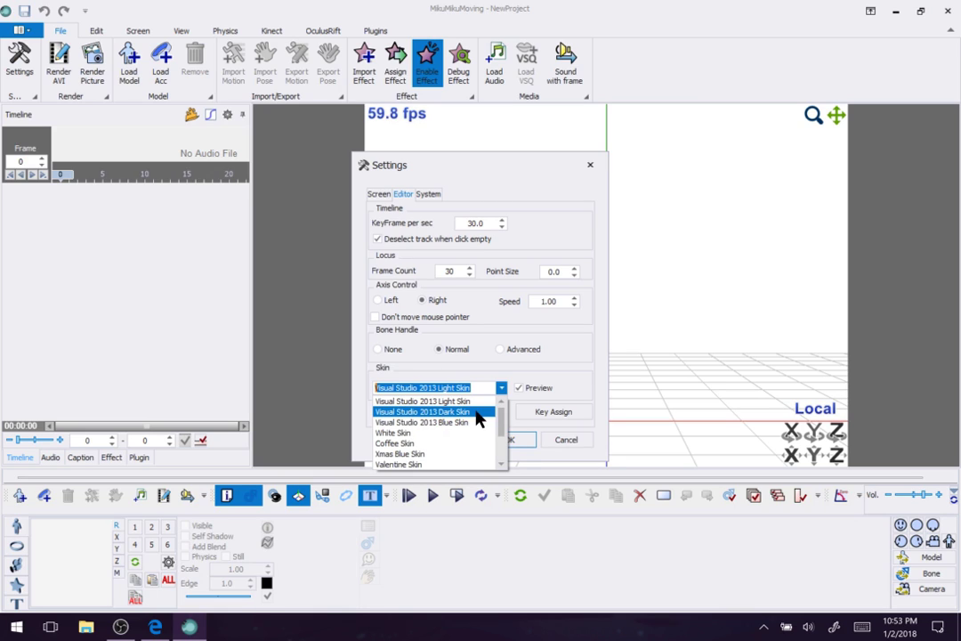
left_click(478, 412)
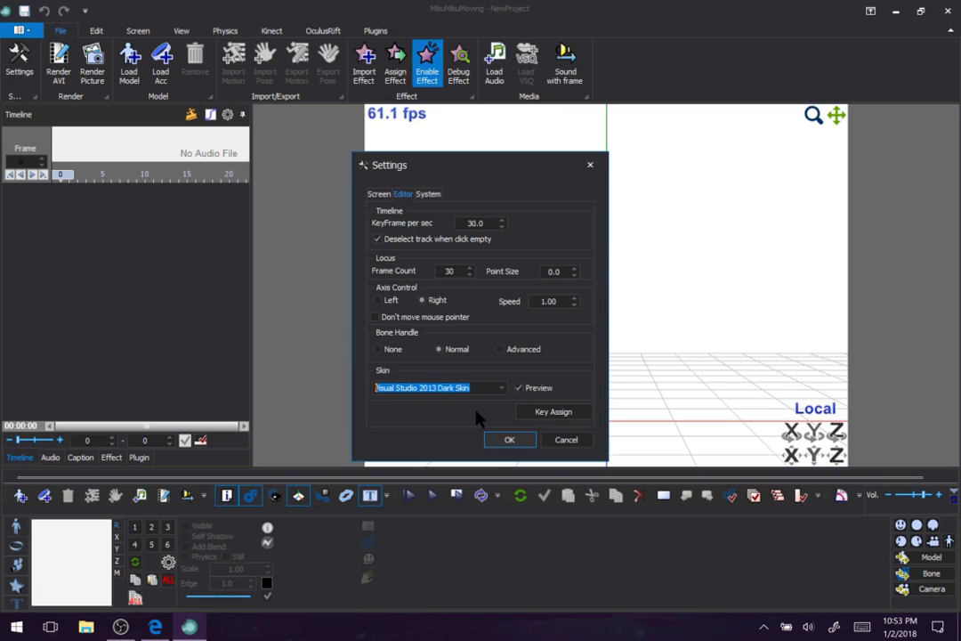
left_click(381, 194)
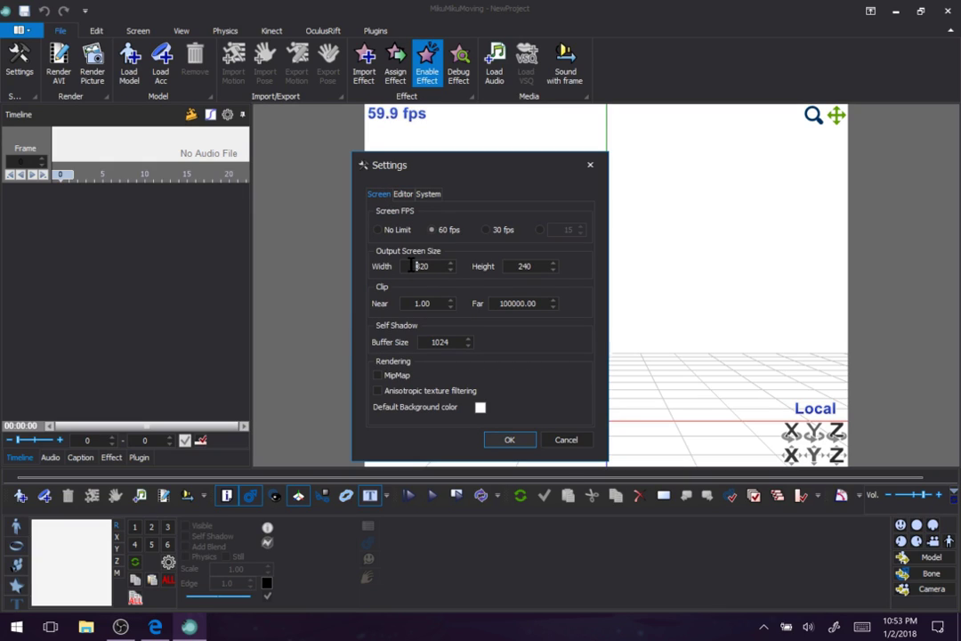
Step: Set the screen output size to 1920 x 1080 and the near clip to 0.10
left_click_drag(413, 269, 455, 274)
type("1920")
key("Tab")
type("1080")
left_click_drag(439, 308, 411, 307)
type("0.10")
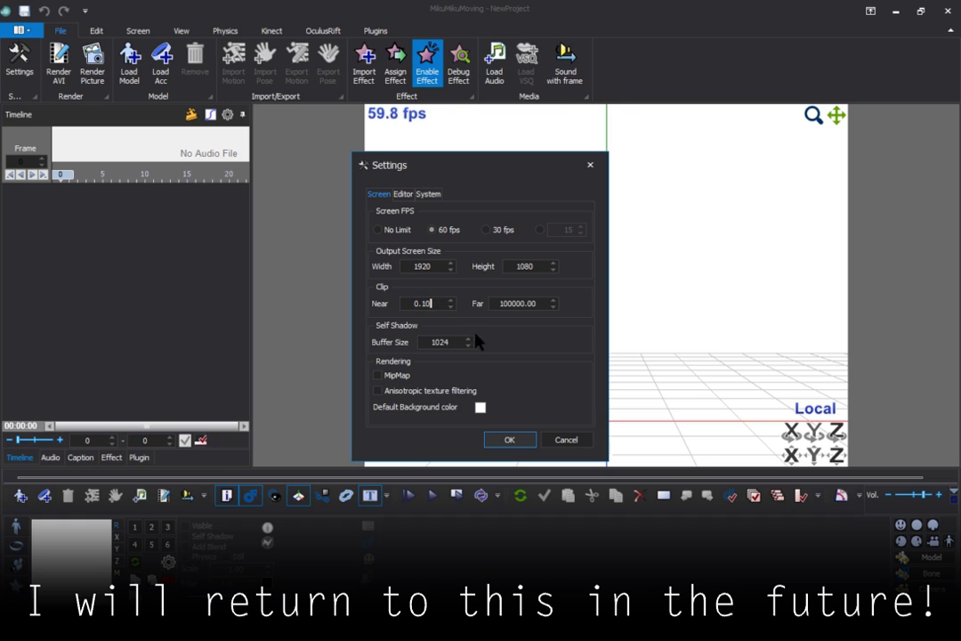
Step: Turn on anisotropic texture filtering and MipMap
left_click(403, 389)
left_click(397, 375)
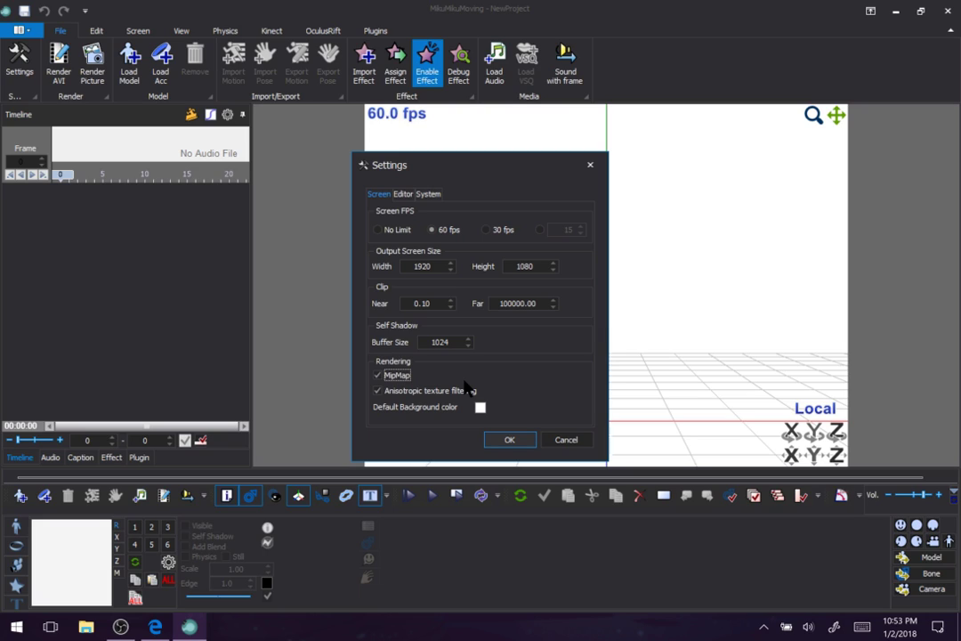
left_click(402, 194)
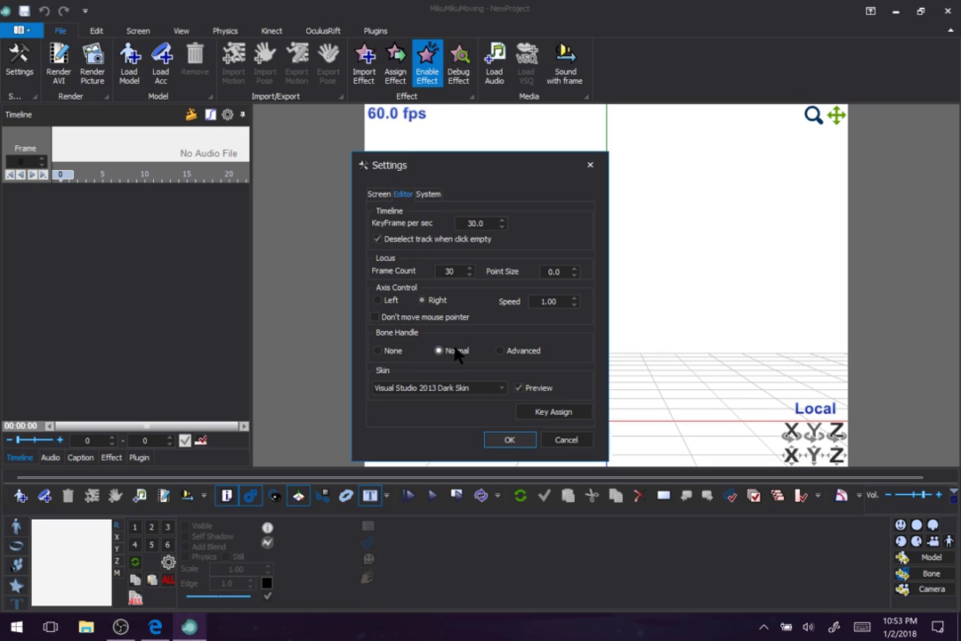
Step: Set Bone Handle to Advanced, review the 15-minute auto backup, and confirm Settings
left_click(515, 353)
left_click(431, 194)
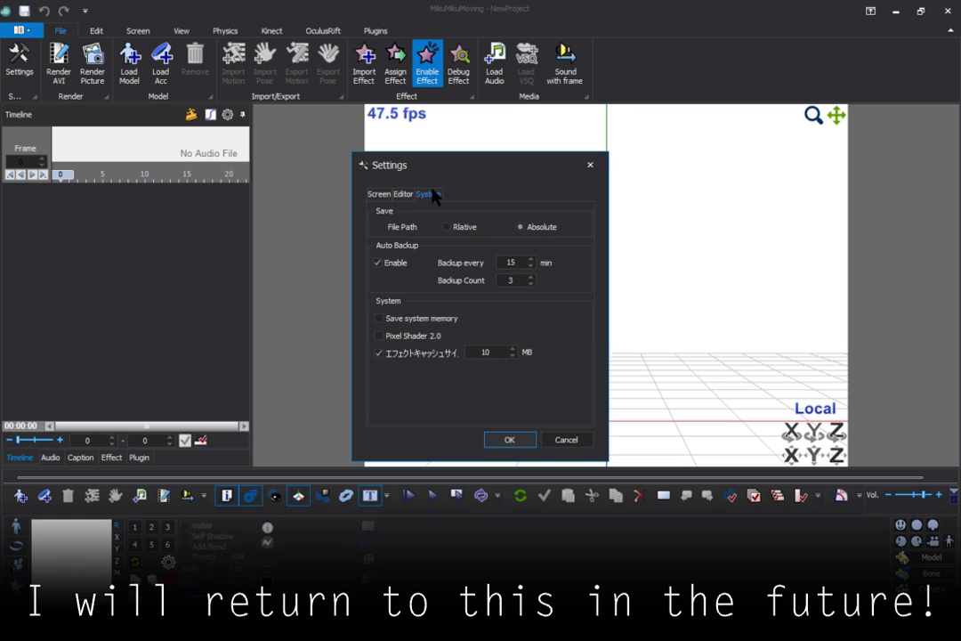
left_click(509, 439)
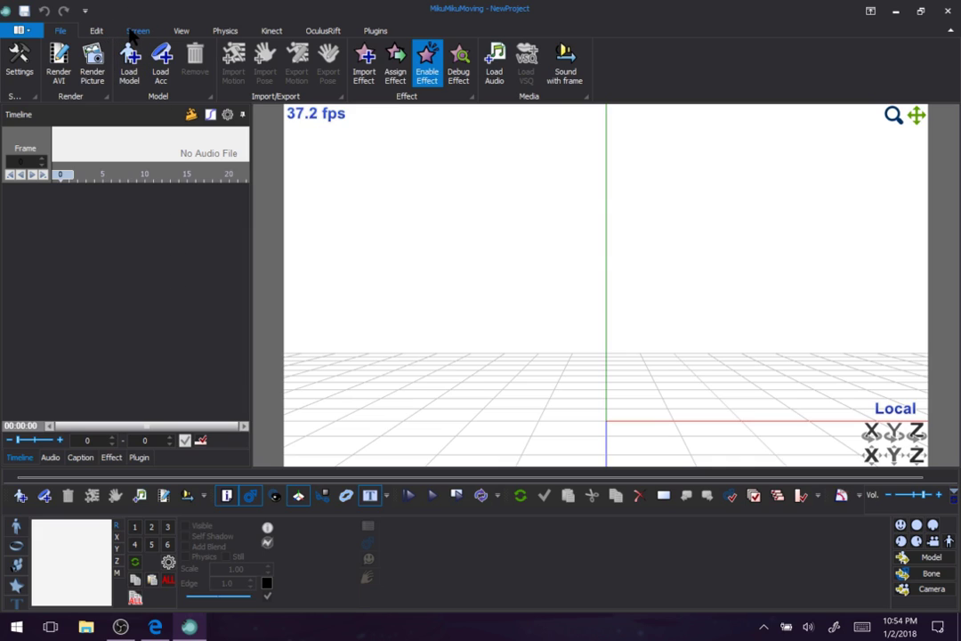
Step: Set the 3D view background to Black from the Screen tab's Color group
left_click(98, 30)
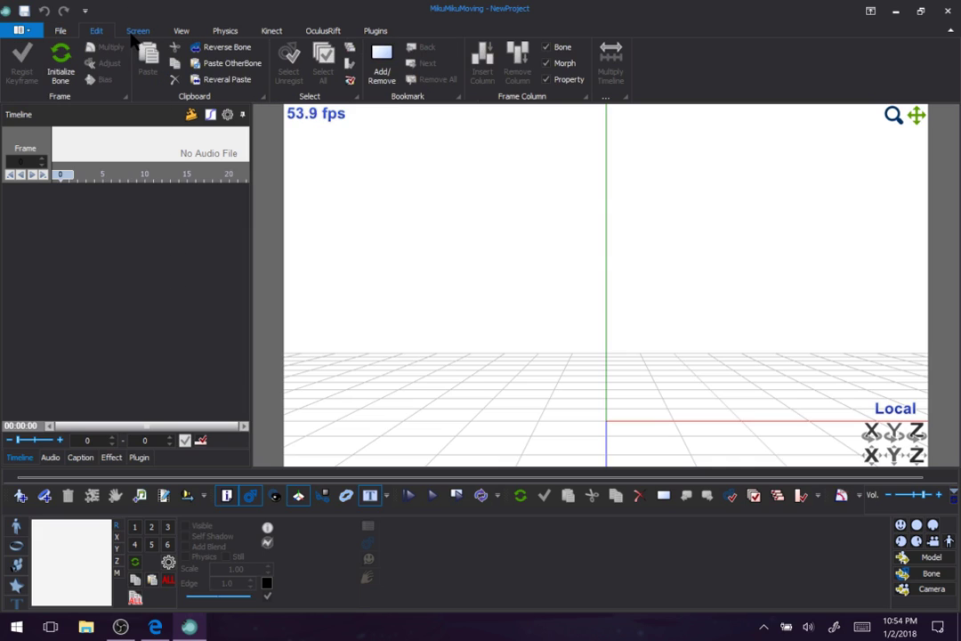
left_click(136, 32)
left_click(178, 32)
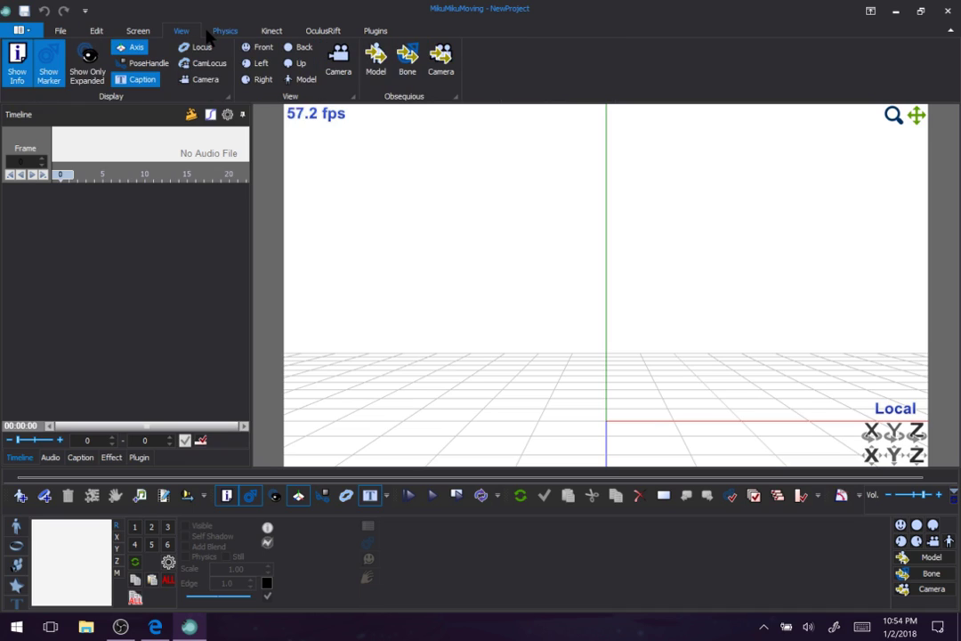
left_click(121, 32)
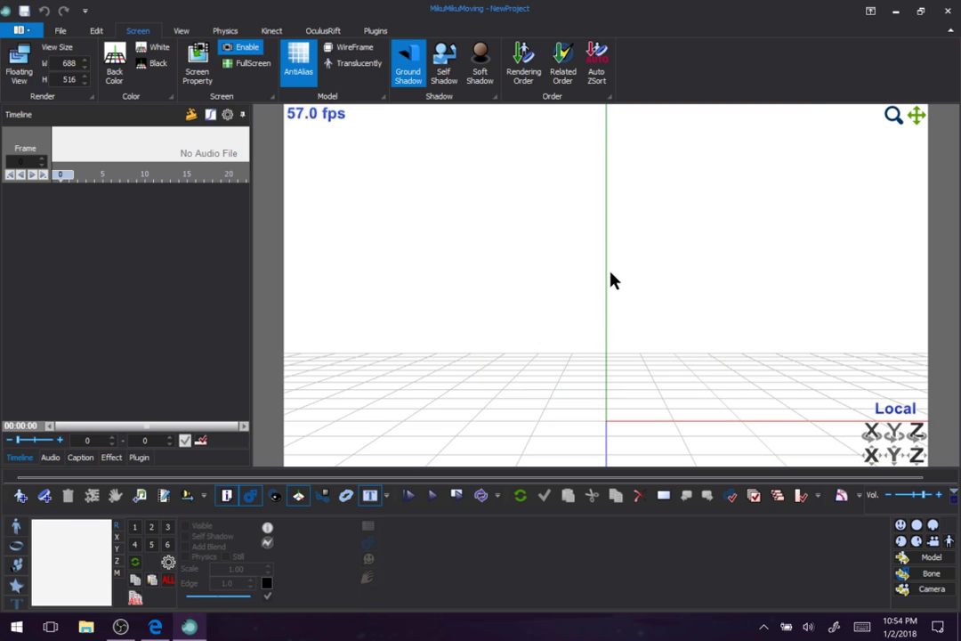
left_click(157, 64)
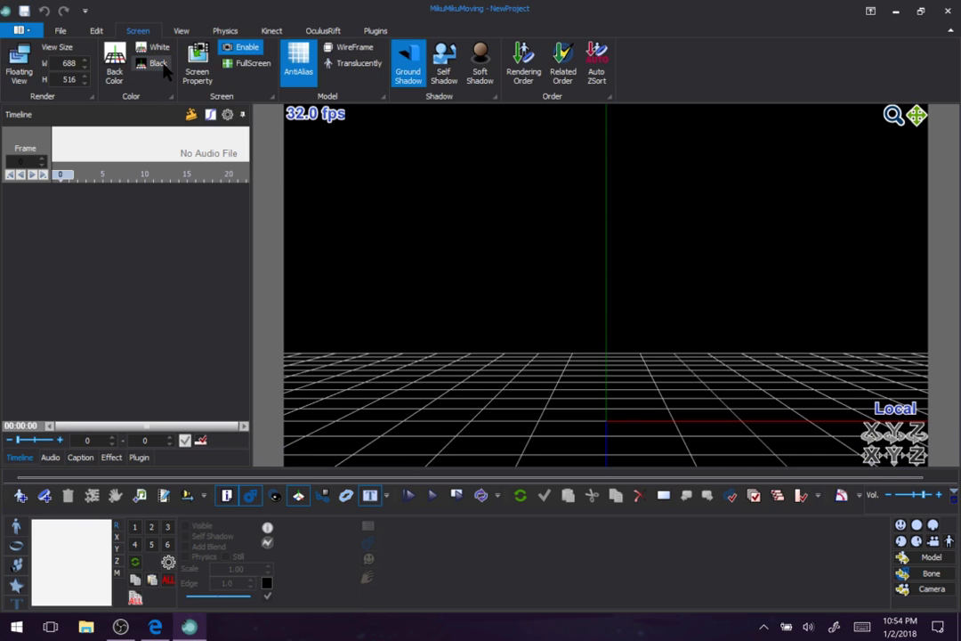